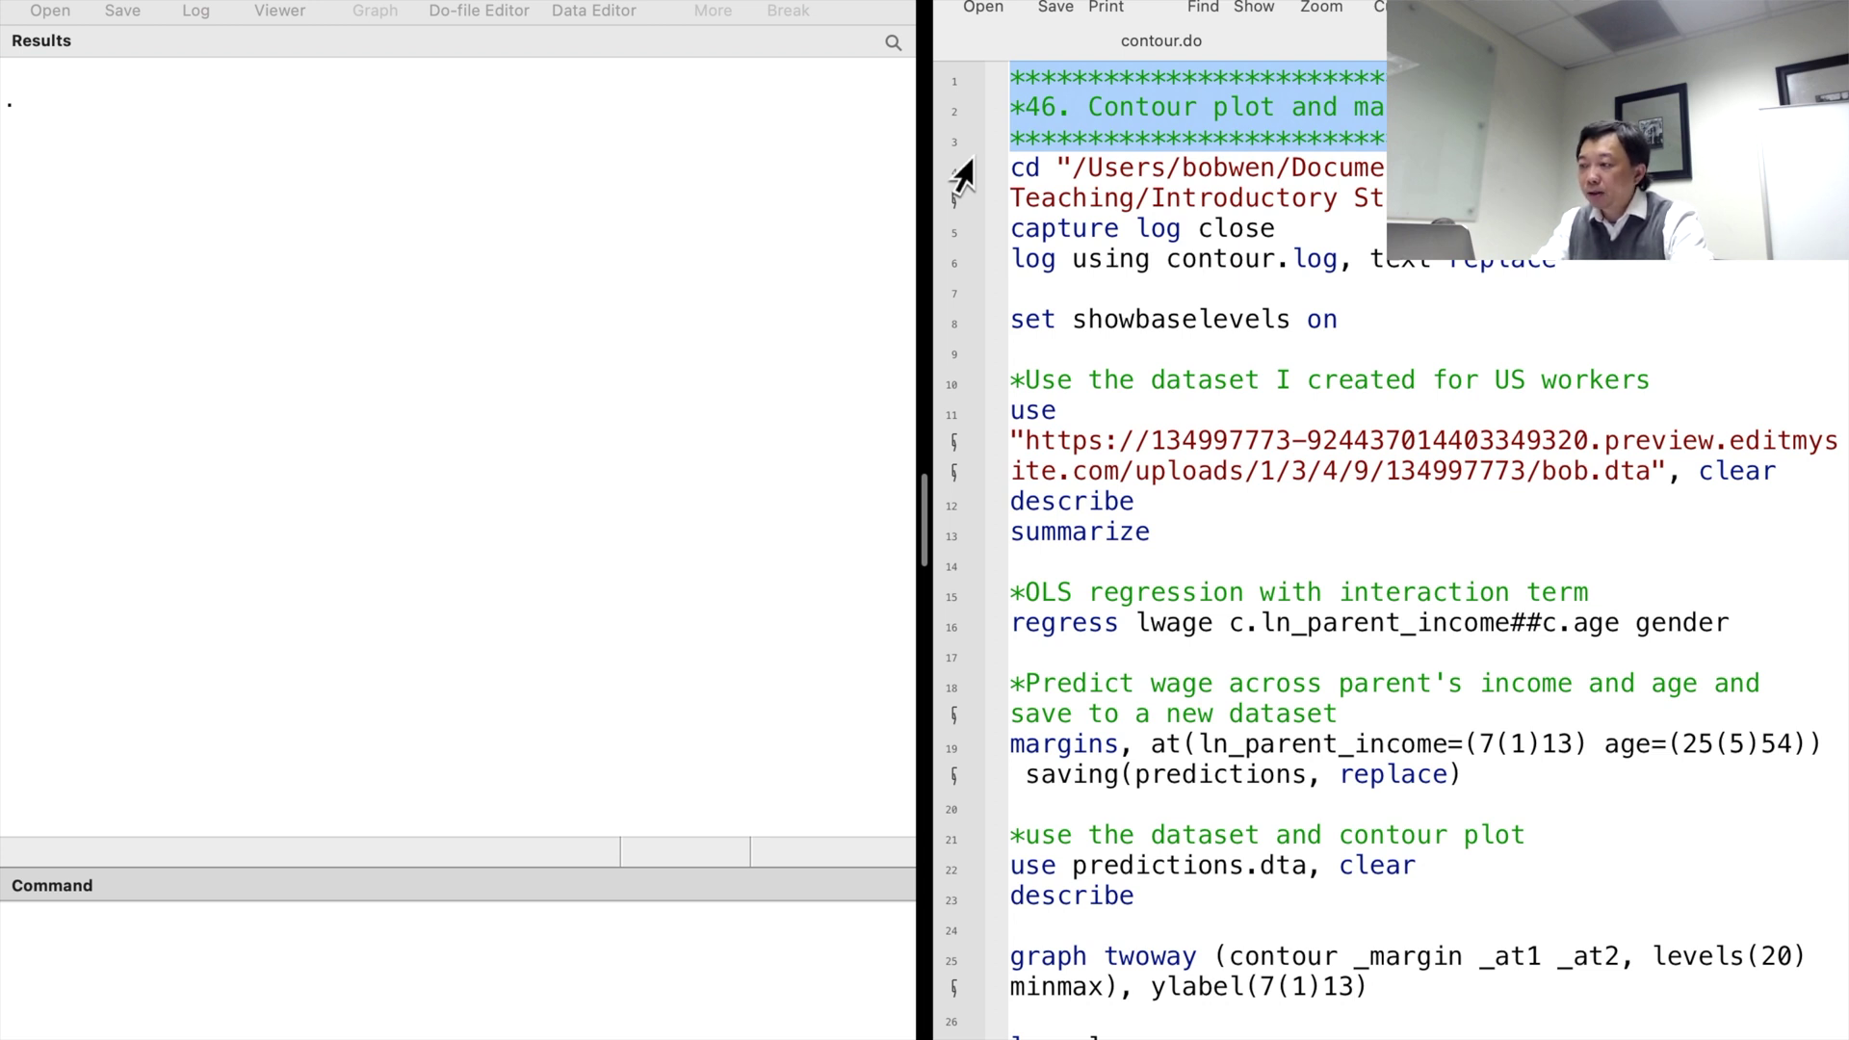
Step: Run the working-directory, log and baselevels setup, then load, describe and summarize the workers data
left_click_drag(960, 173, 941, 330)
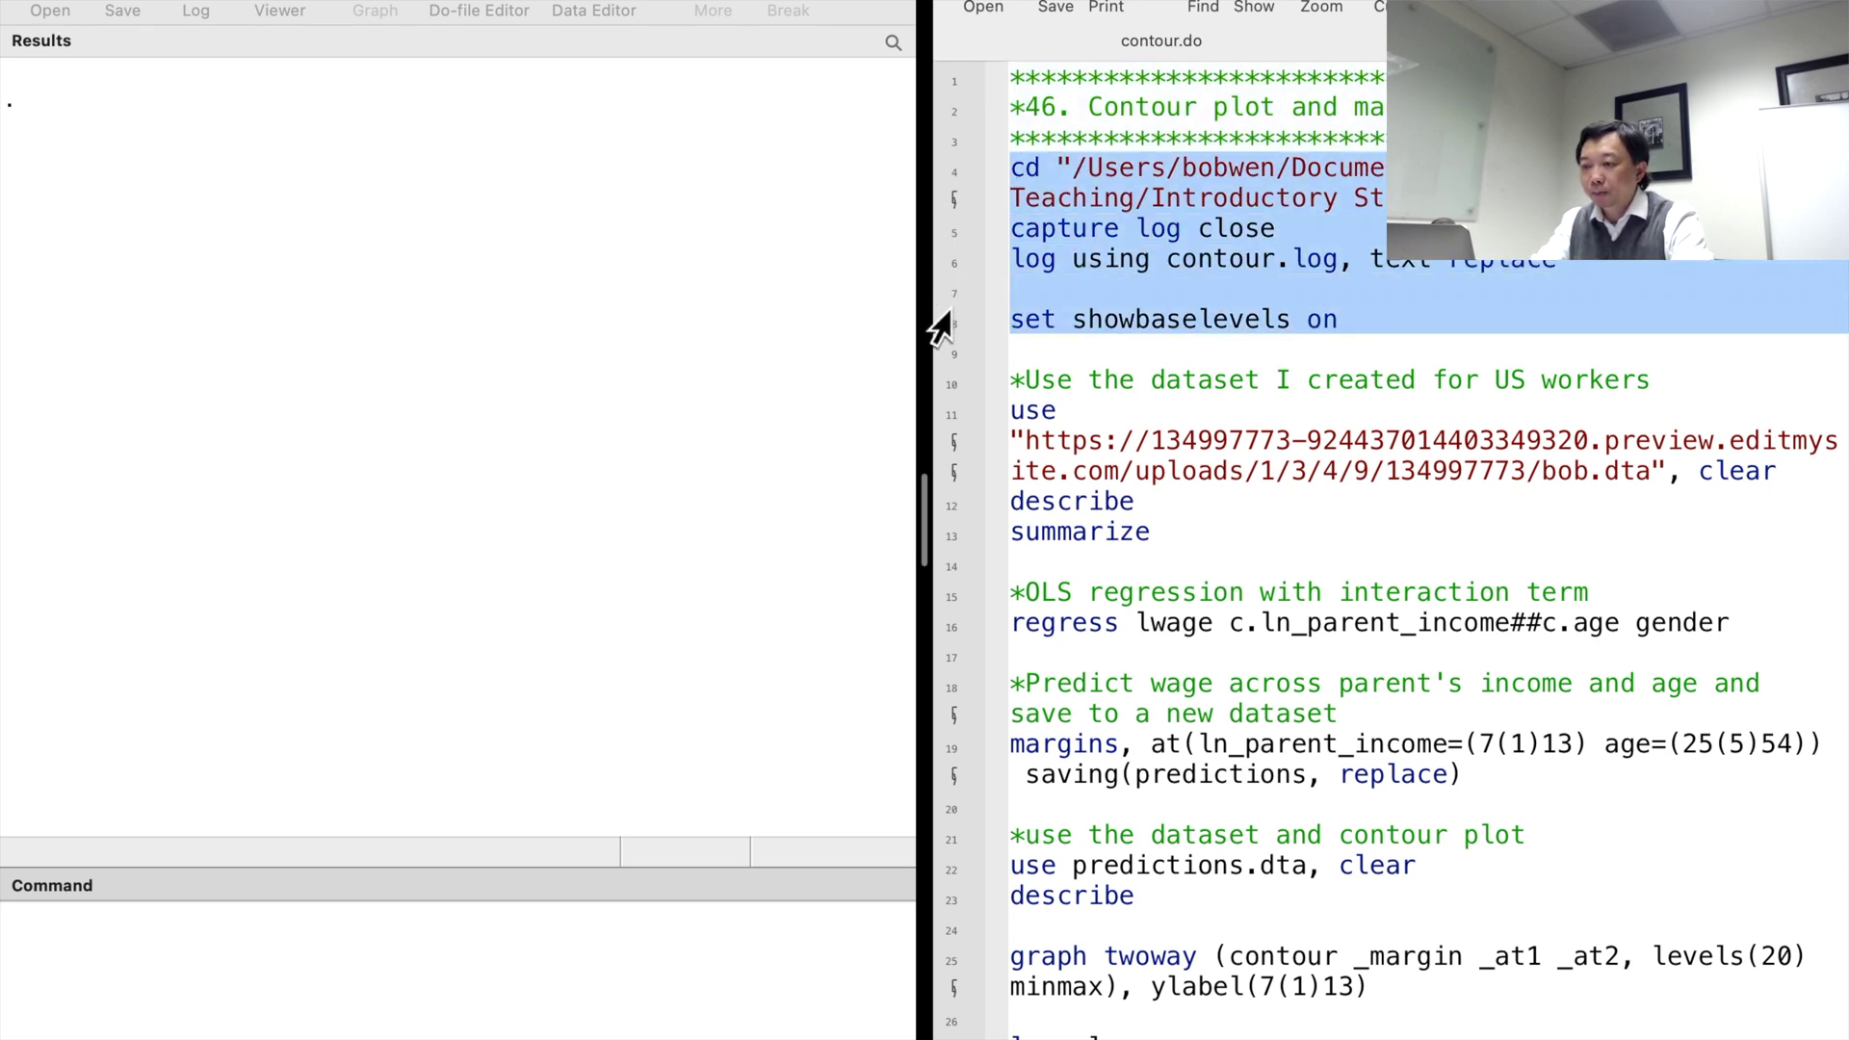
key("super+shift+d")
left_click(950, 390)
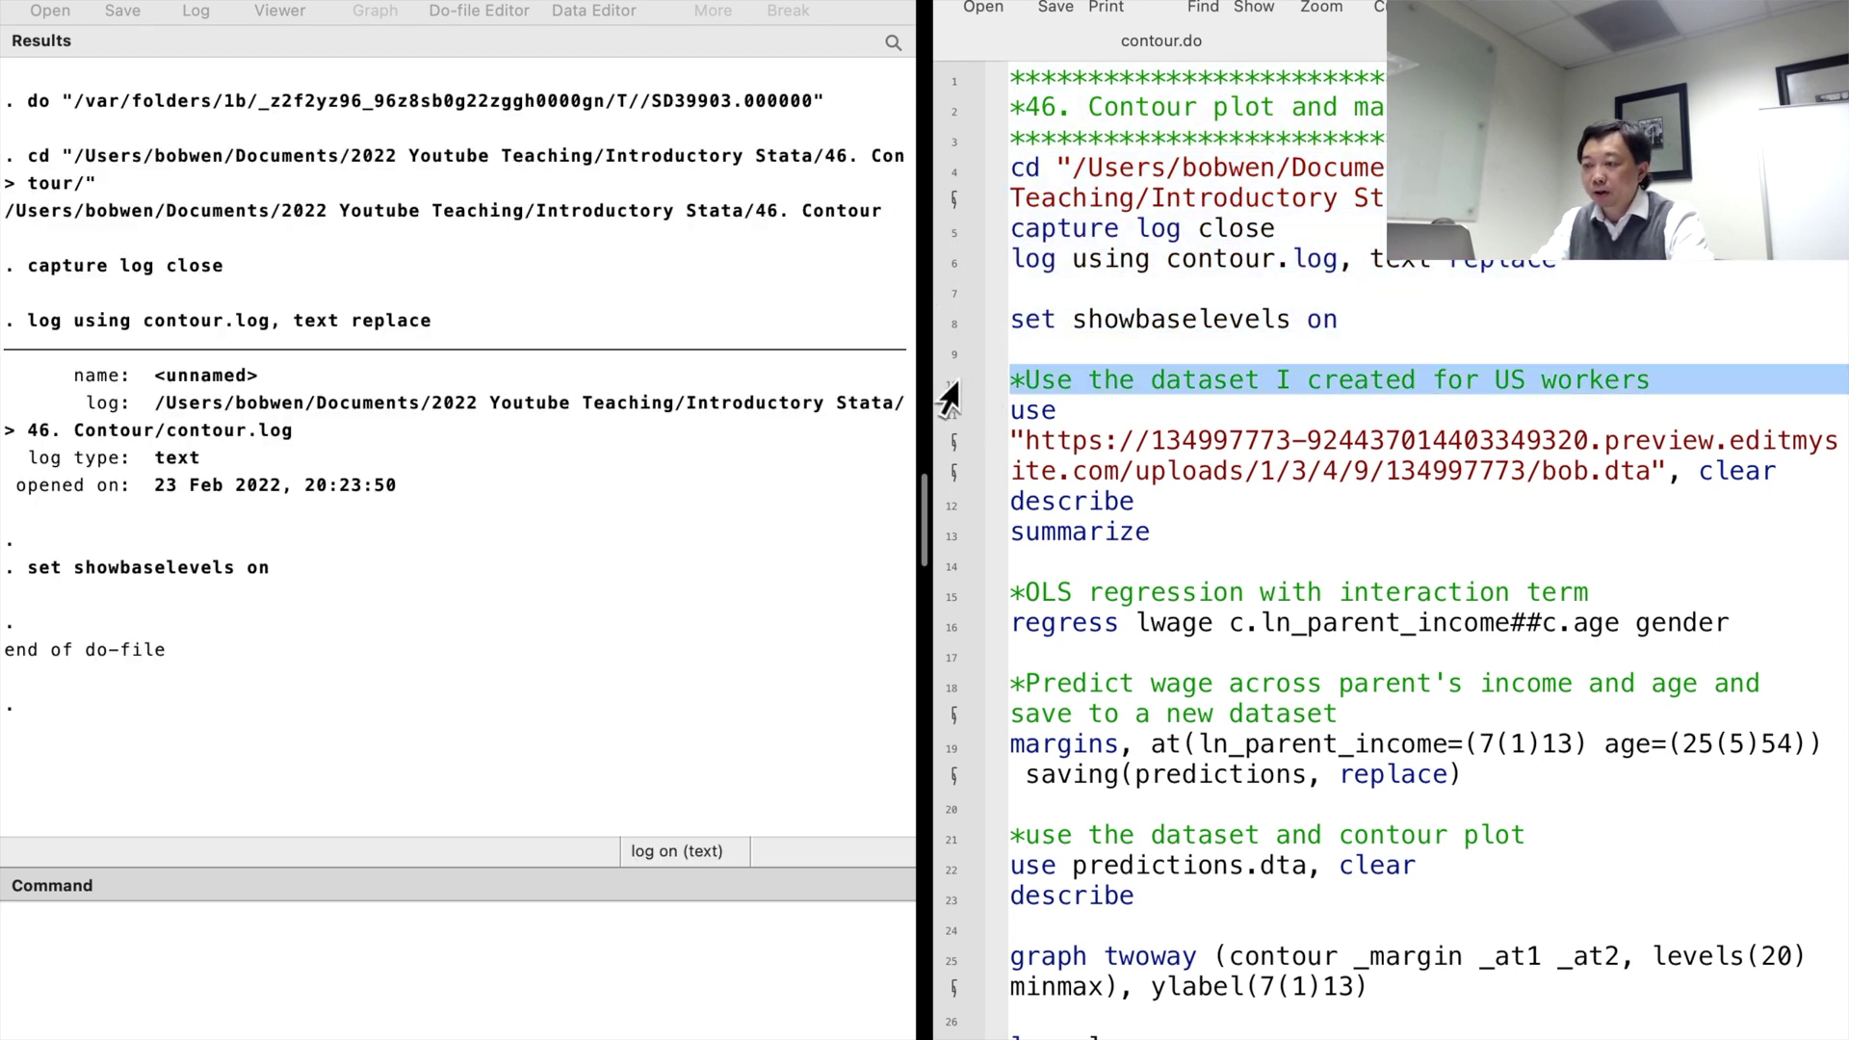
left_click_drag(949, 397, 954, 550)
key("super+shift+d")
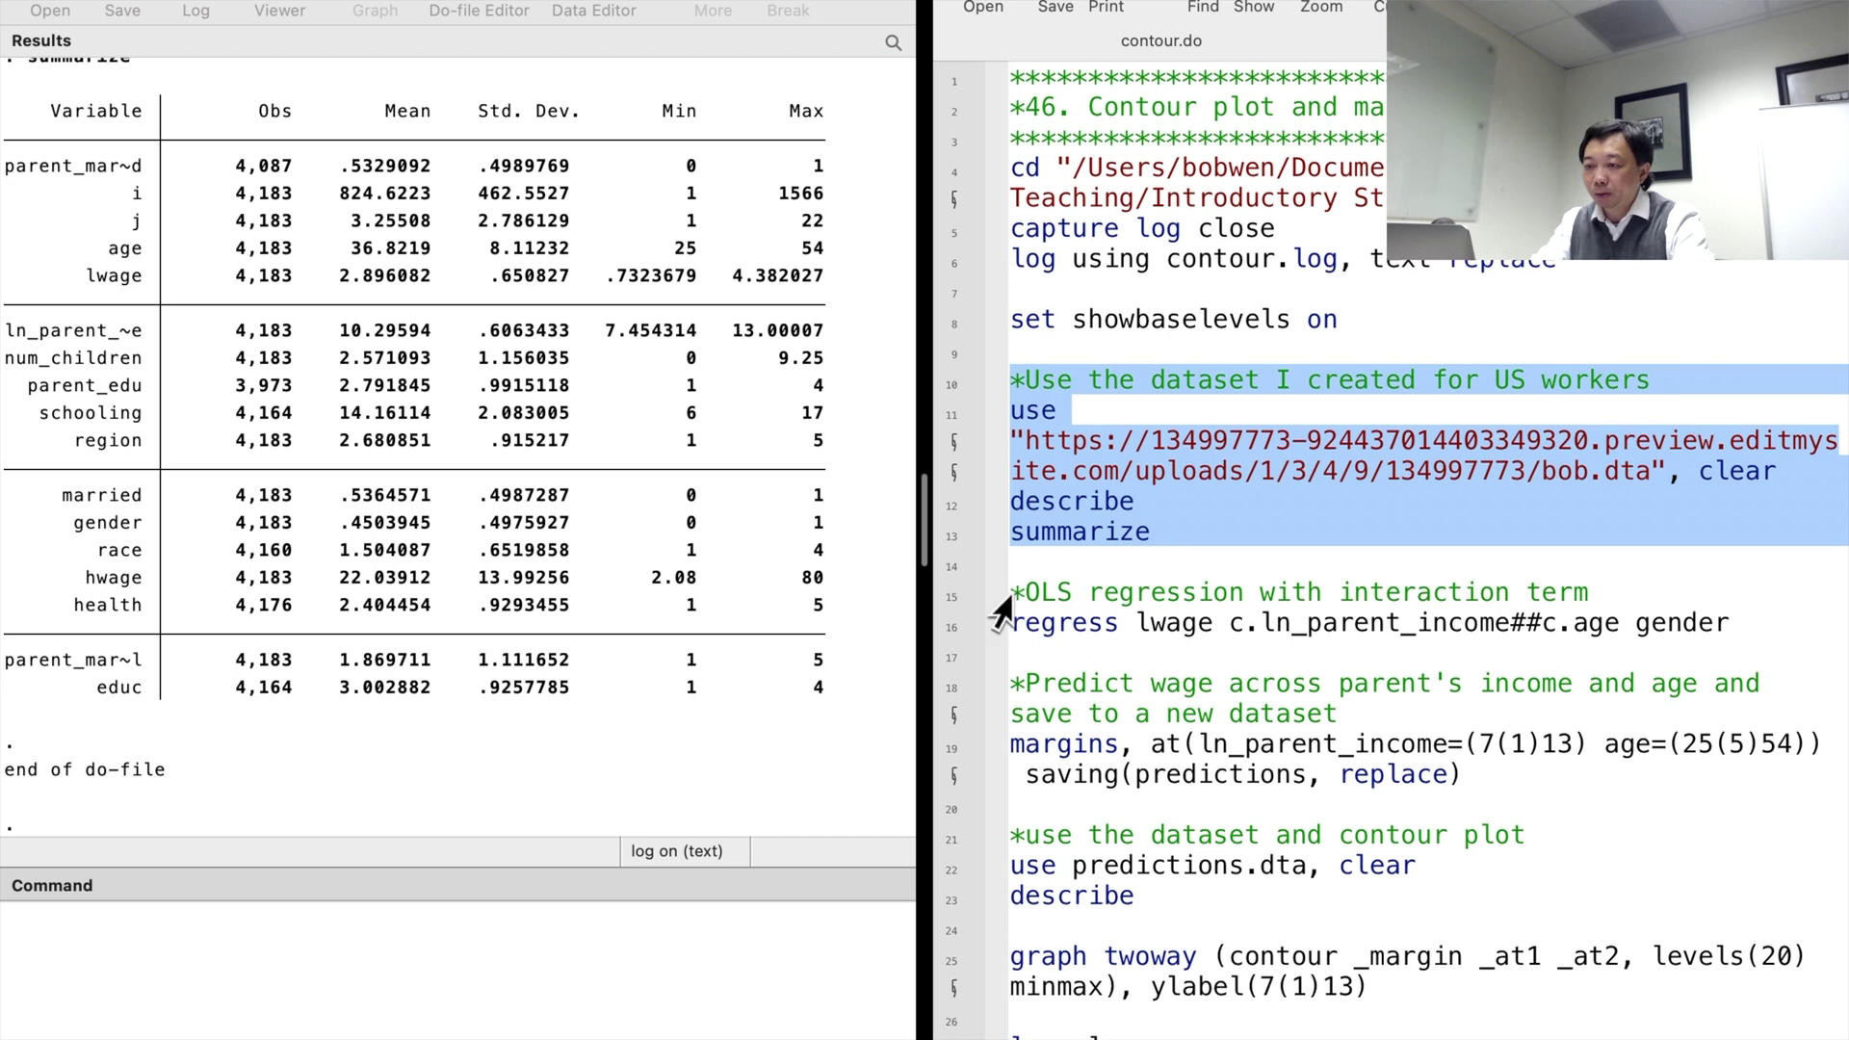
left_click(953, 592)
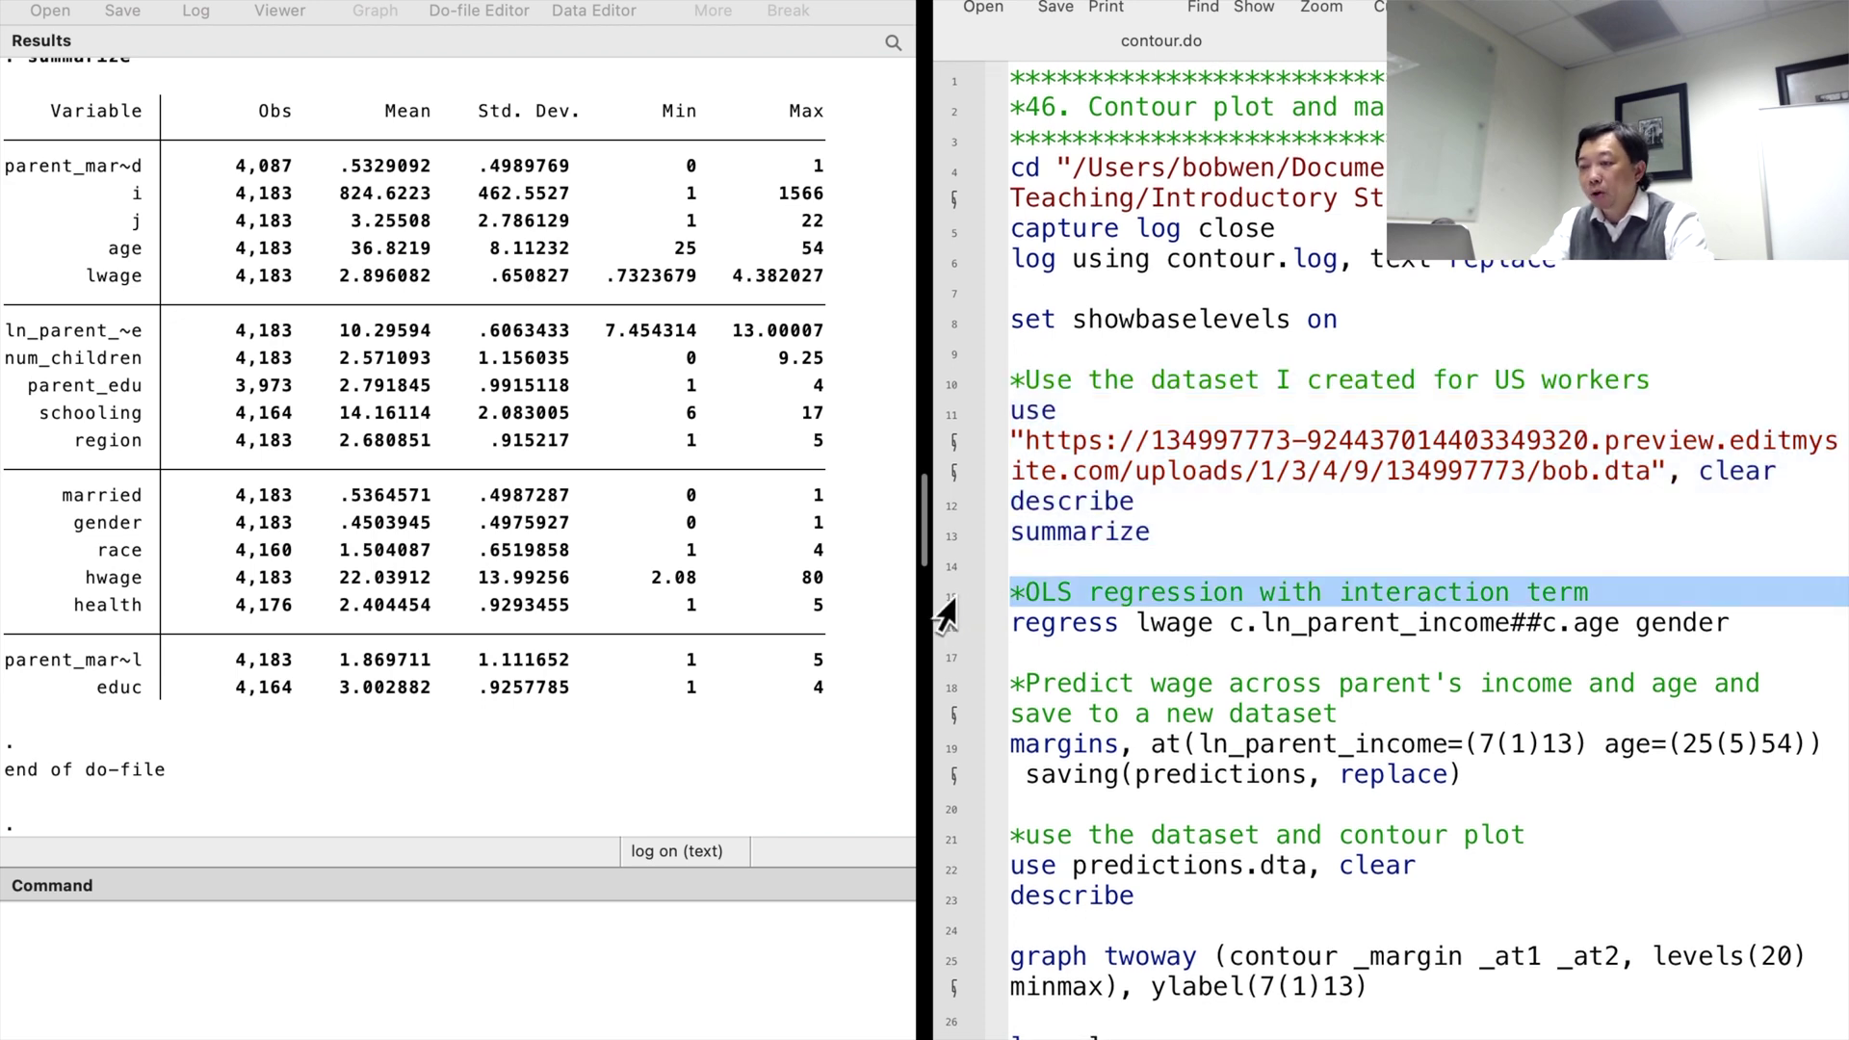
left_click(943, 624)
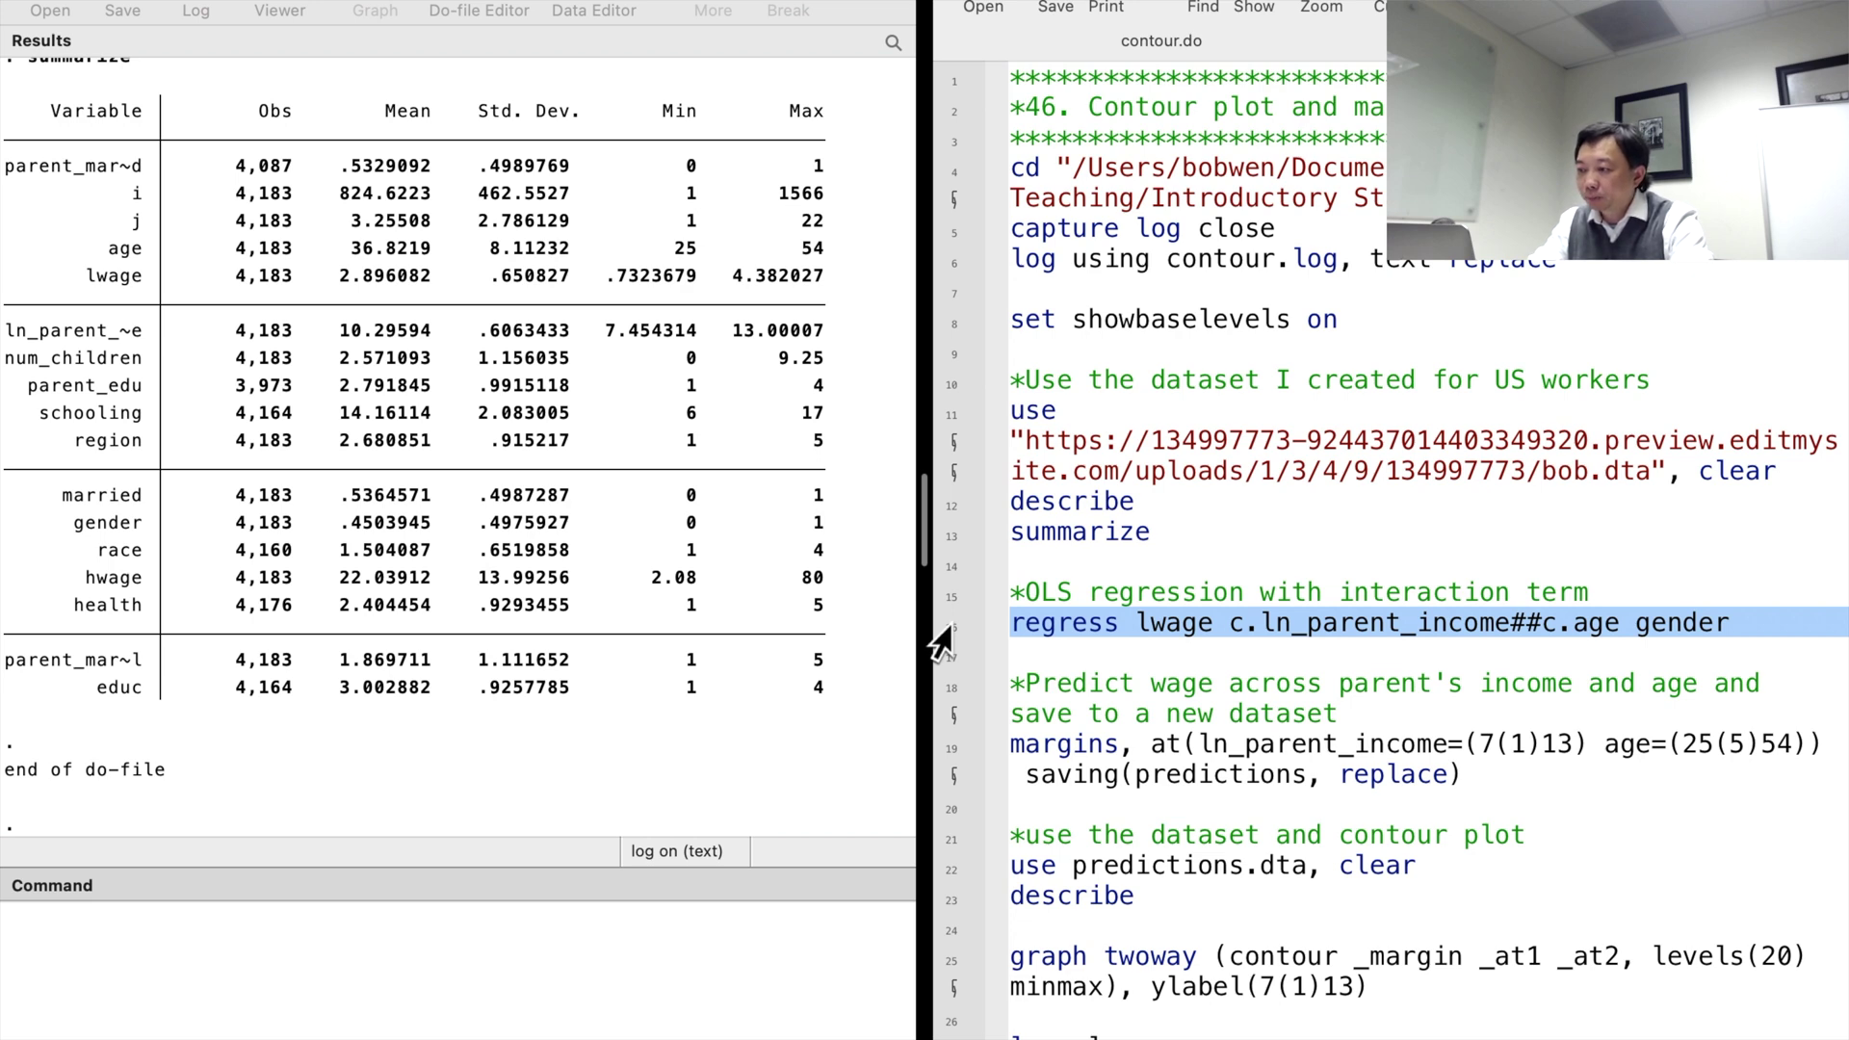
Step: Run regress lwage c.ln_parent_income##c.age gender and view the coefficient table
key("super+shift+d")
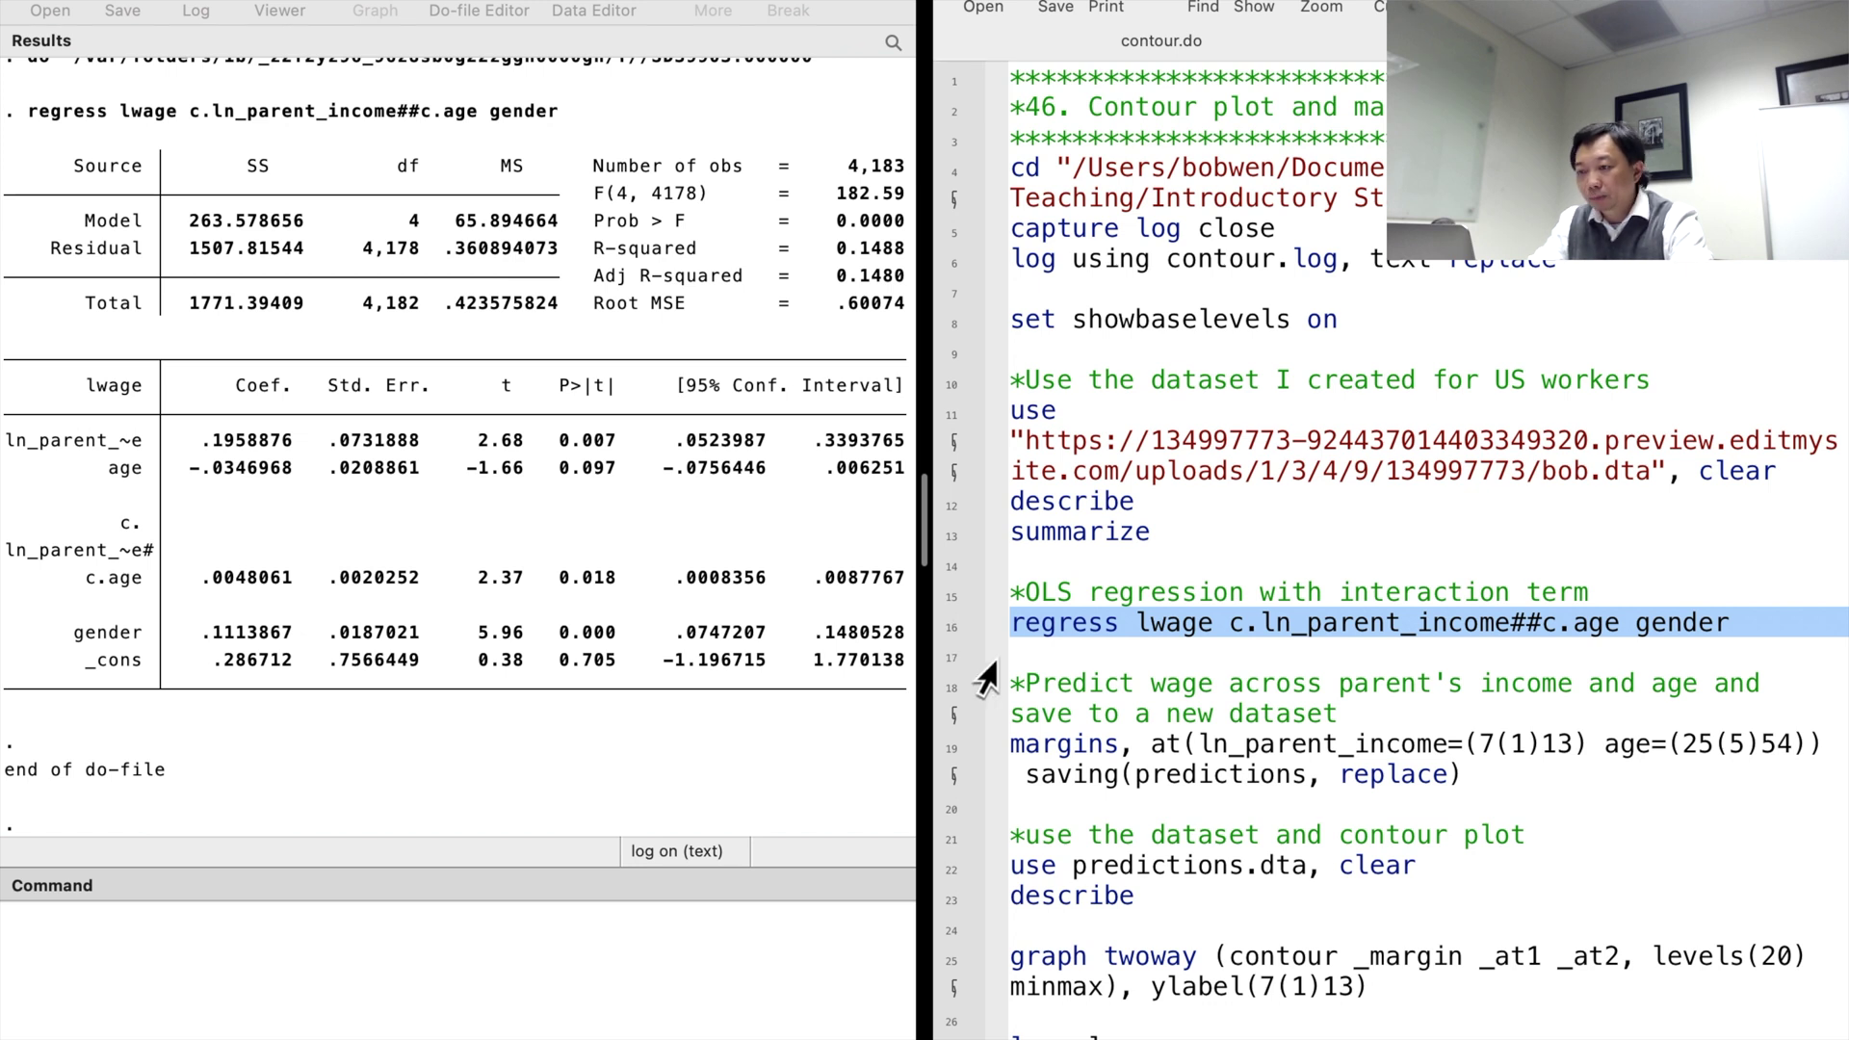
left_click(950, 713)
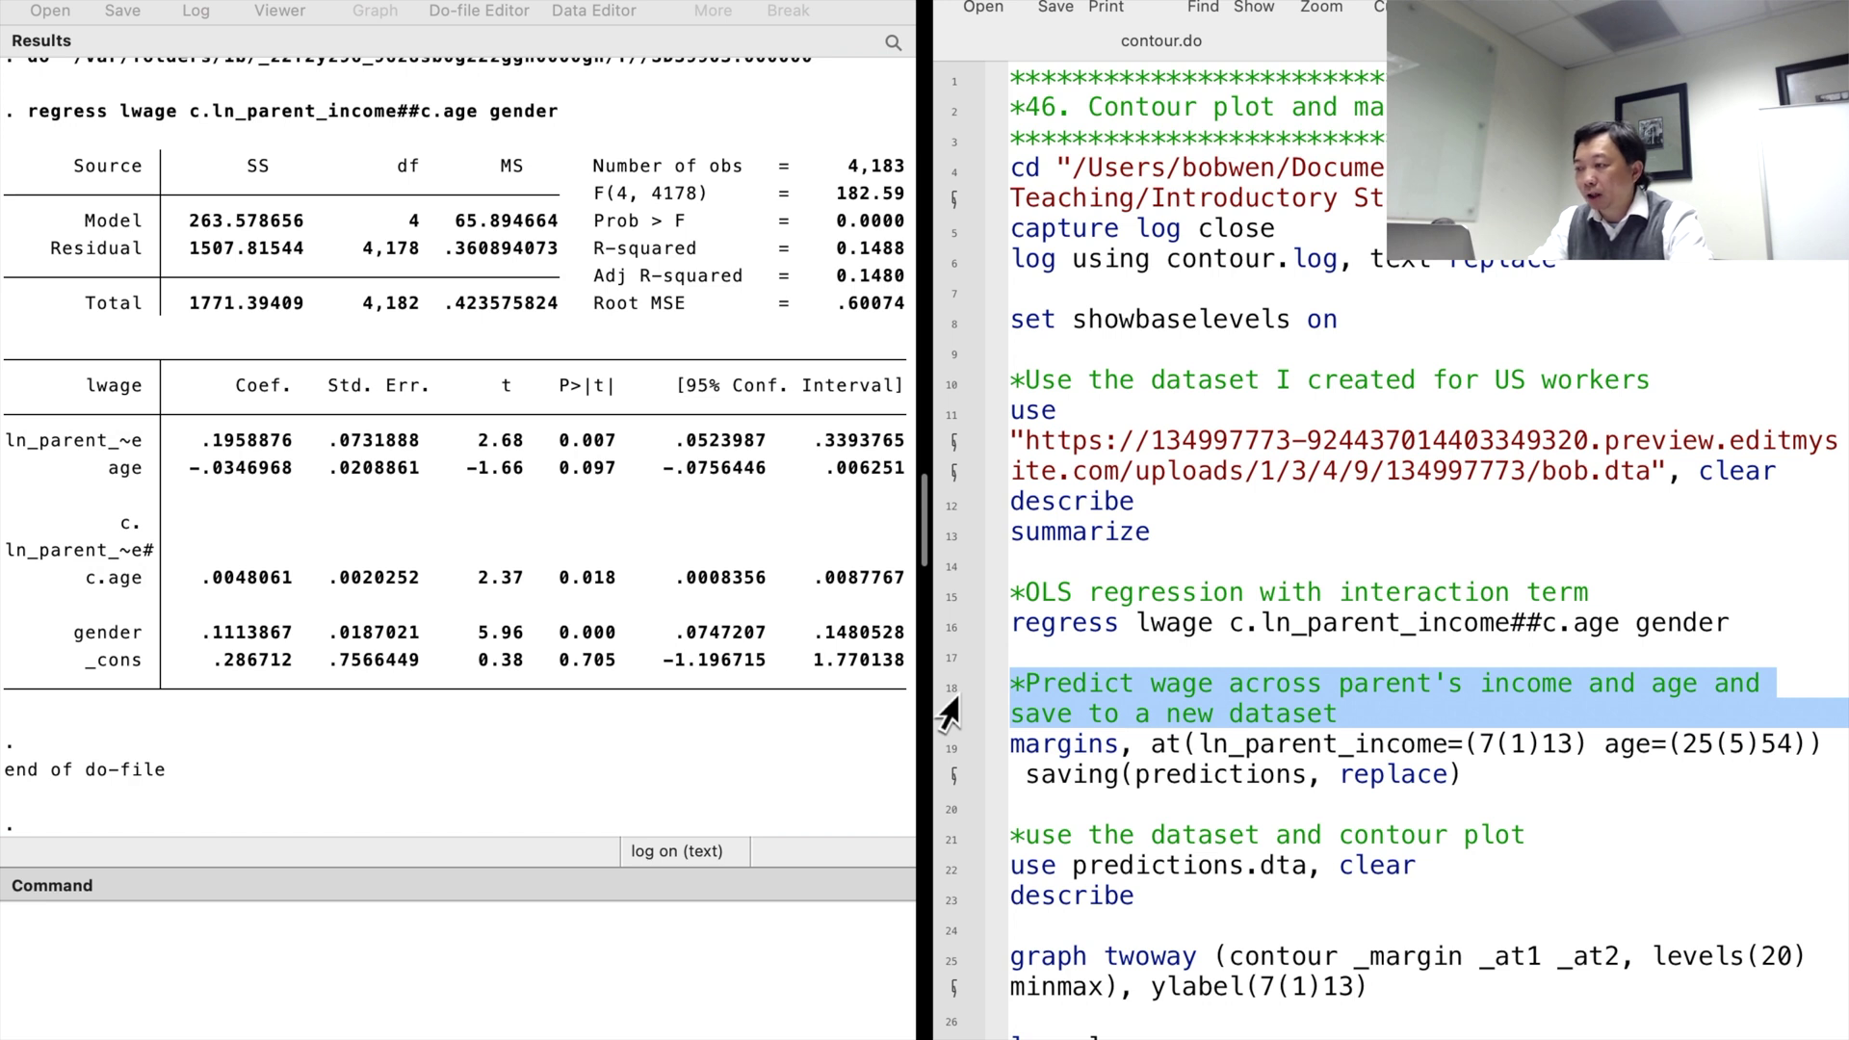
Step: Run margins over parent income and age with saving(predictions, replace)
left_click(948, 749)
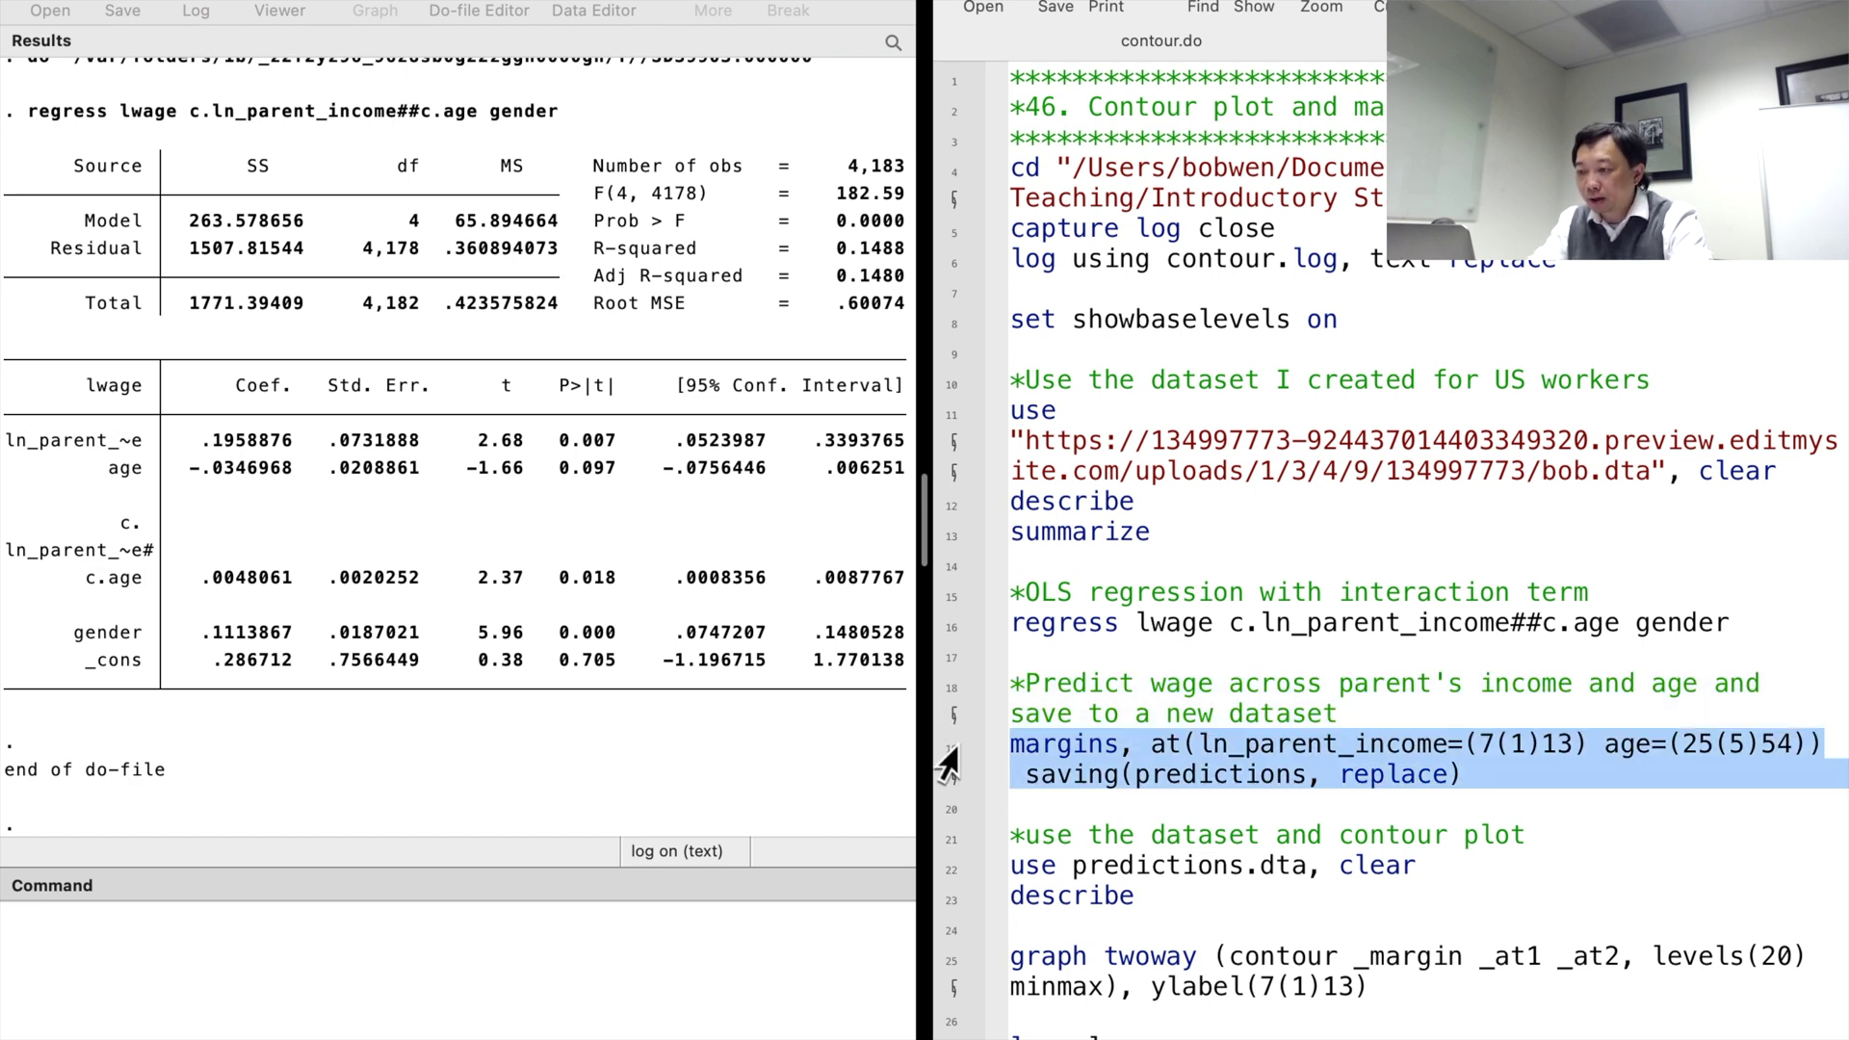
key("super+shift+d")
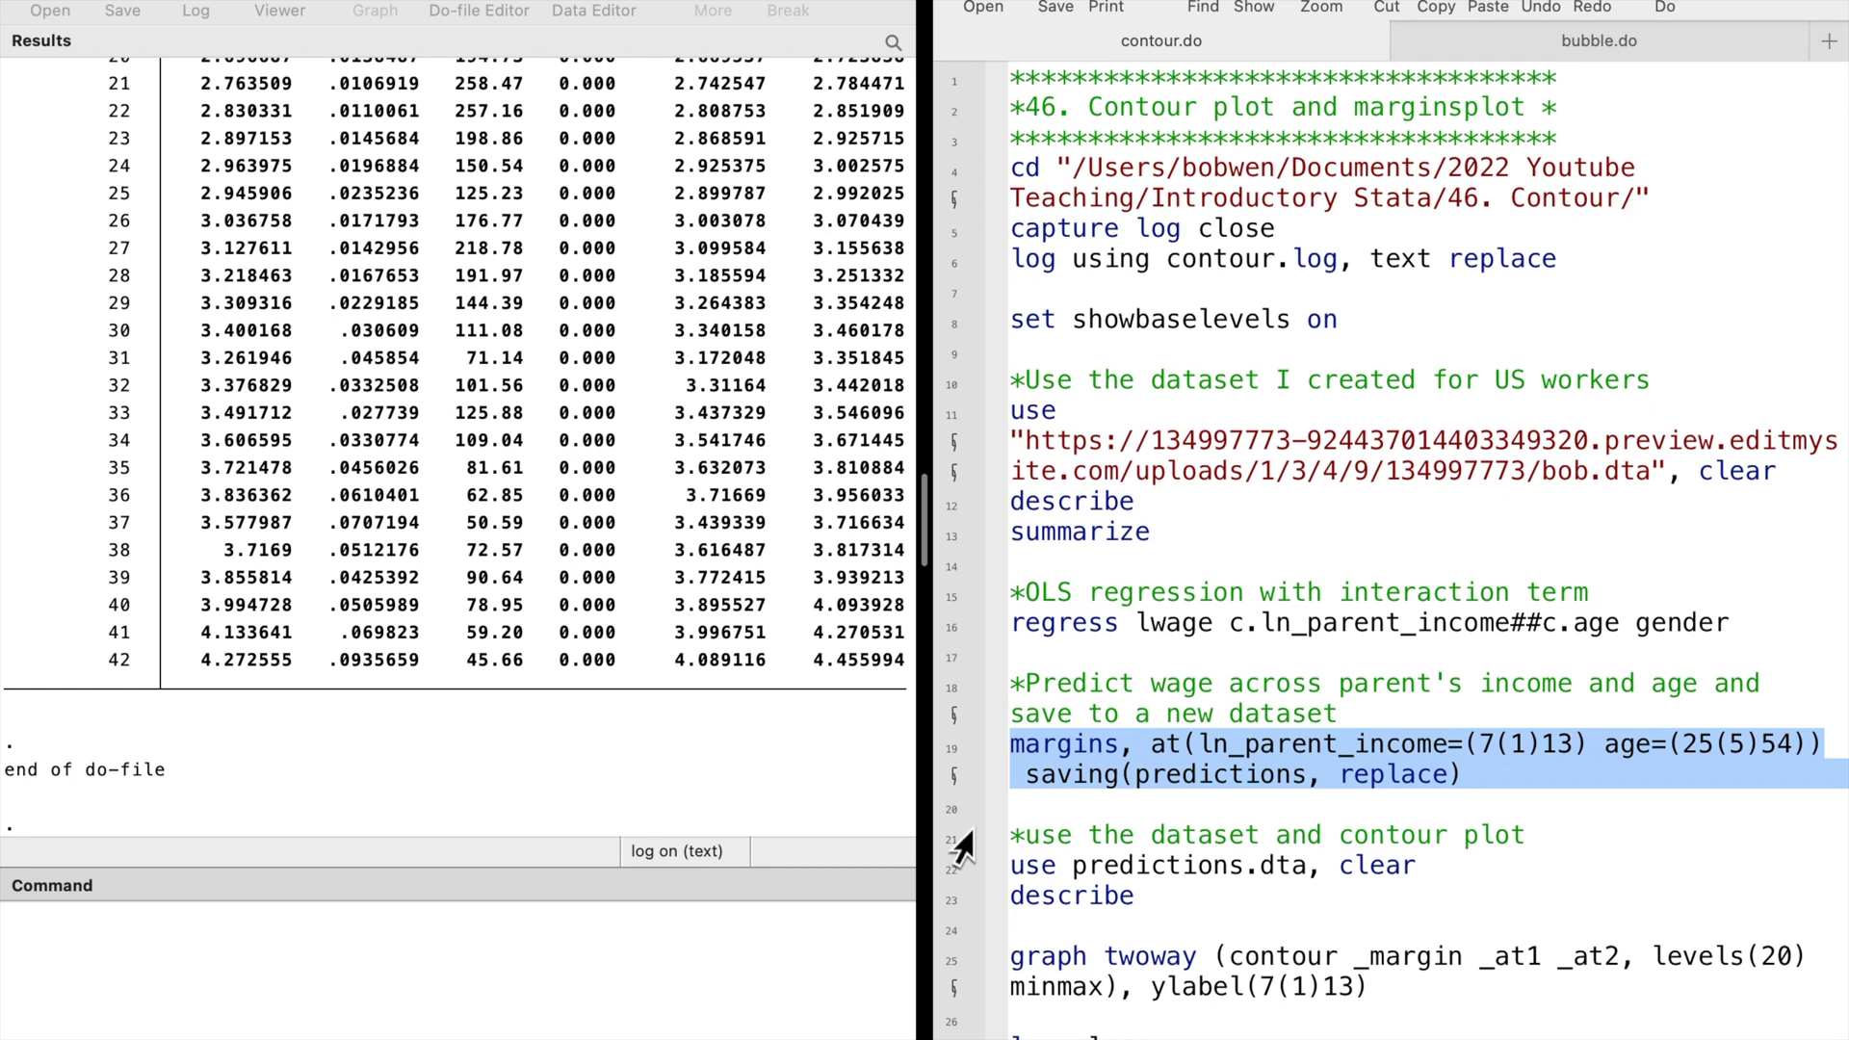
left_click(948, 845)
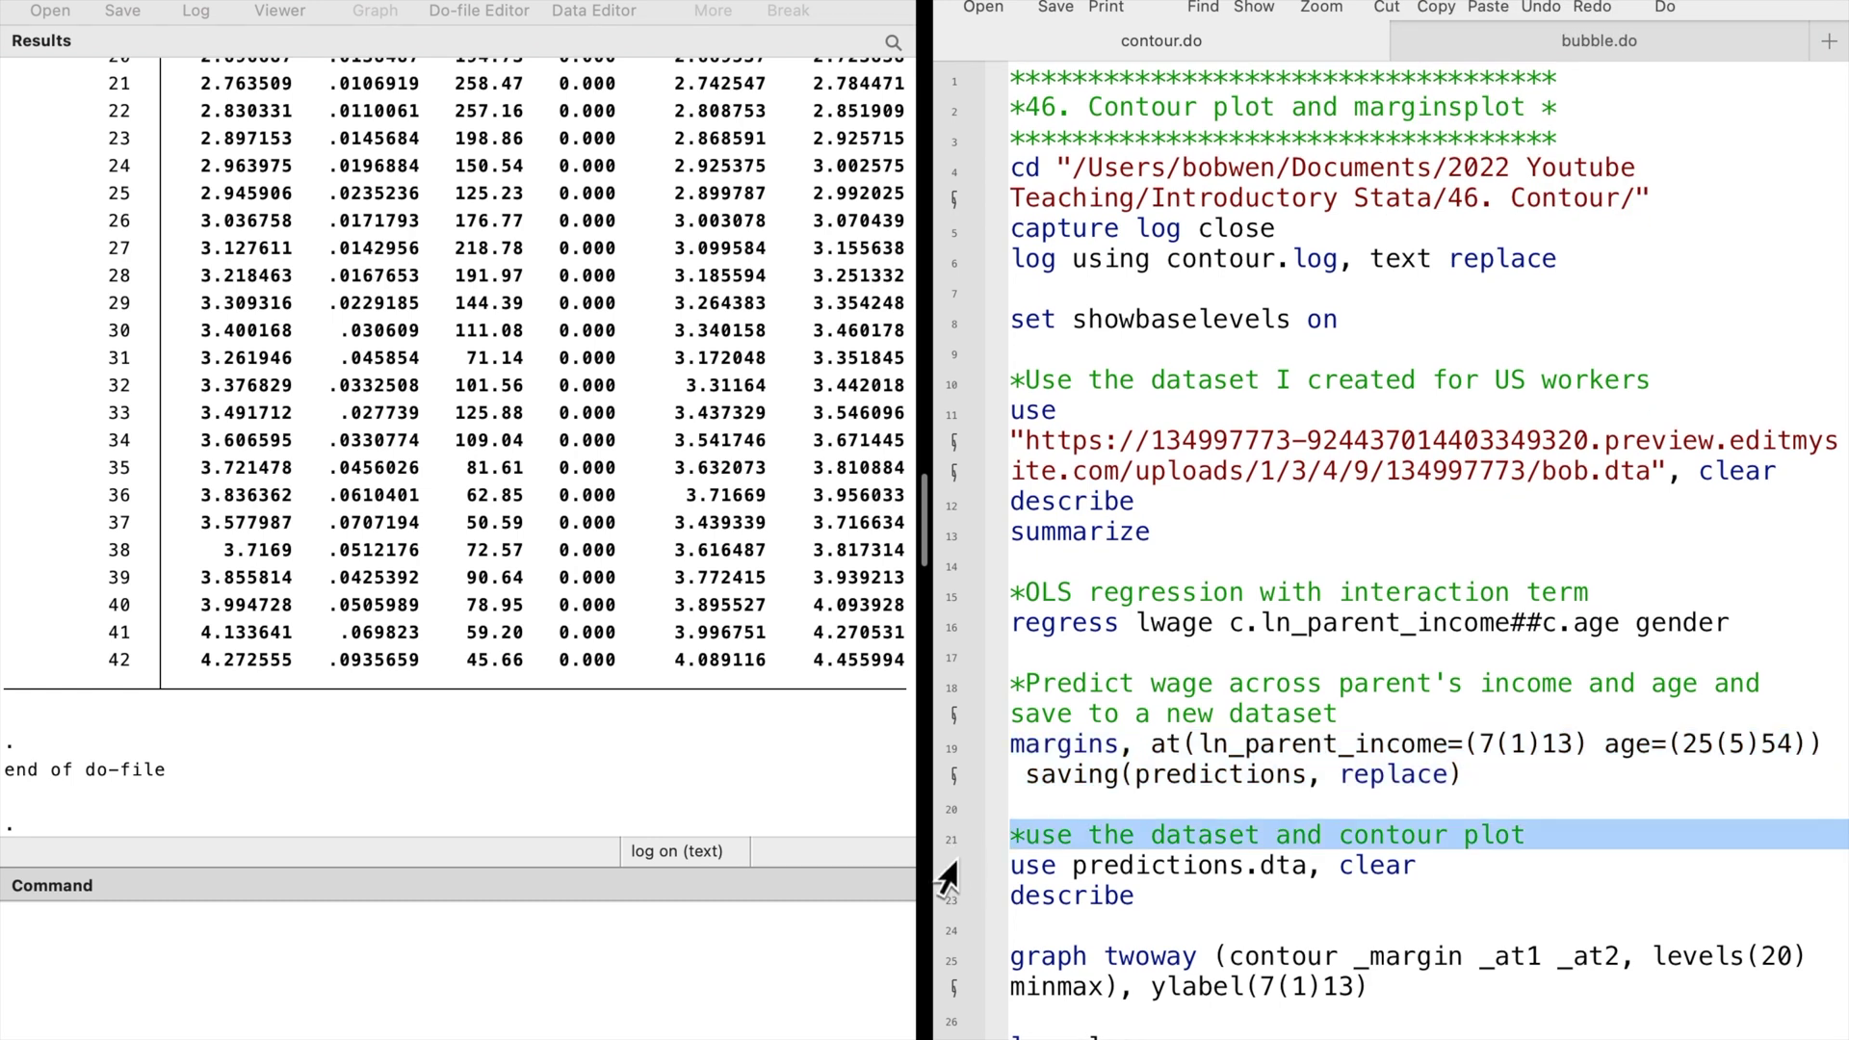
Step: Load predictions.dta with clear and describe its 14 variables
left_click(948, 873)
key("super+shift+d")
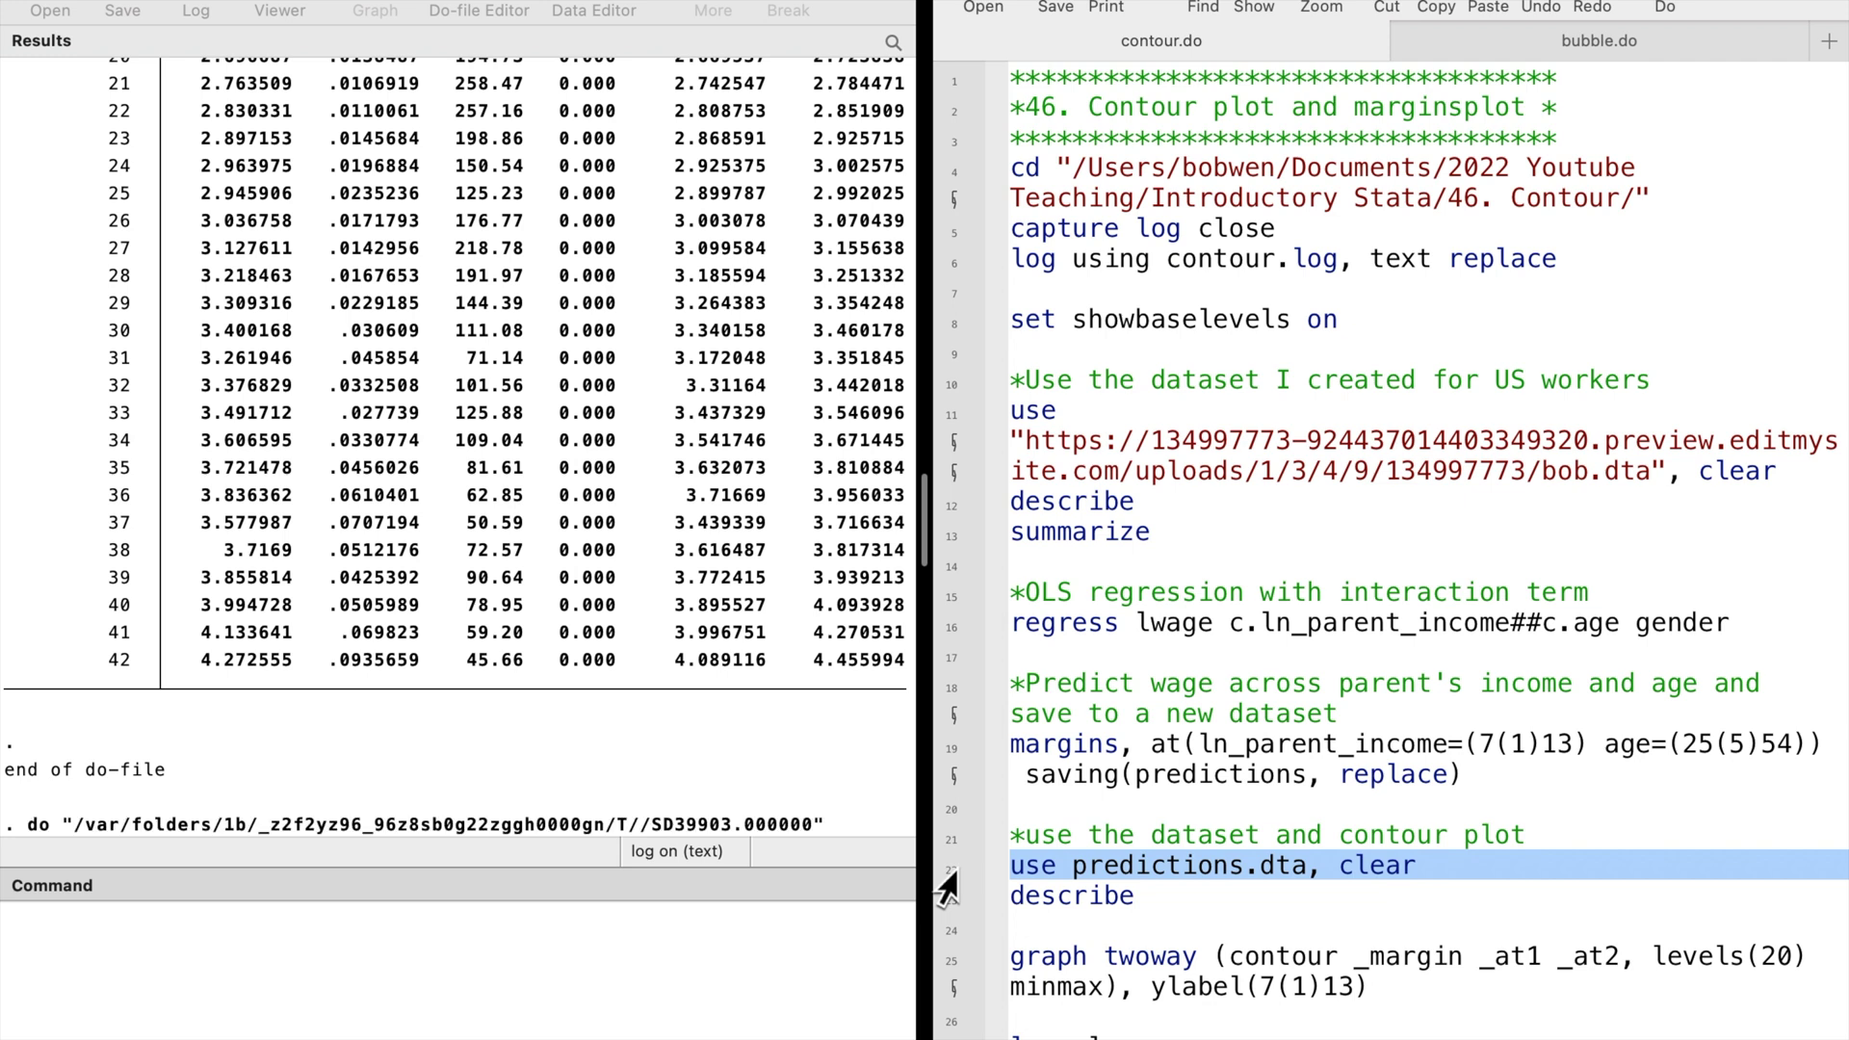
left_click(948, 903)
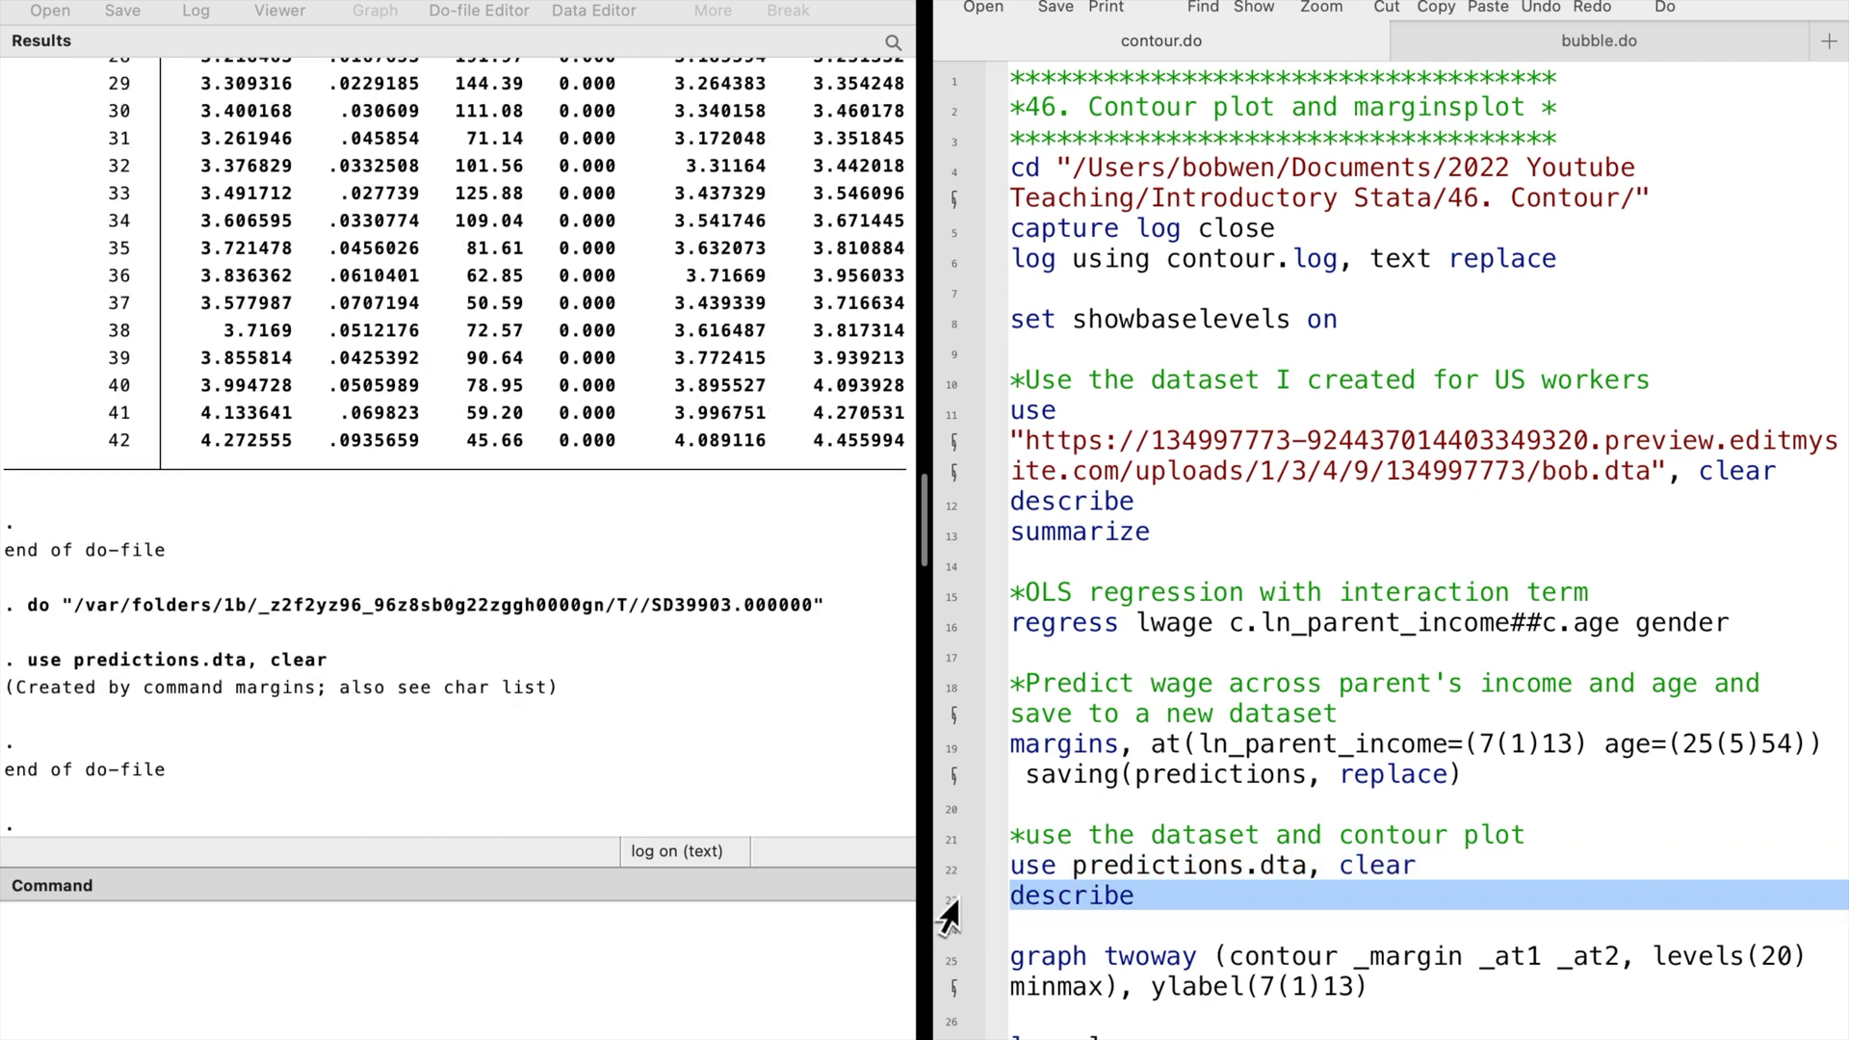
key("super+shift+d")
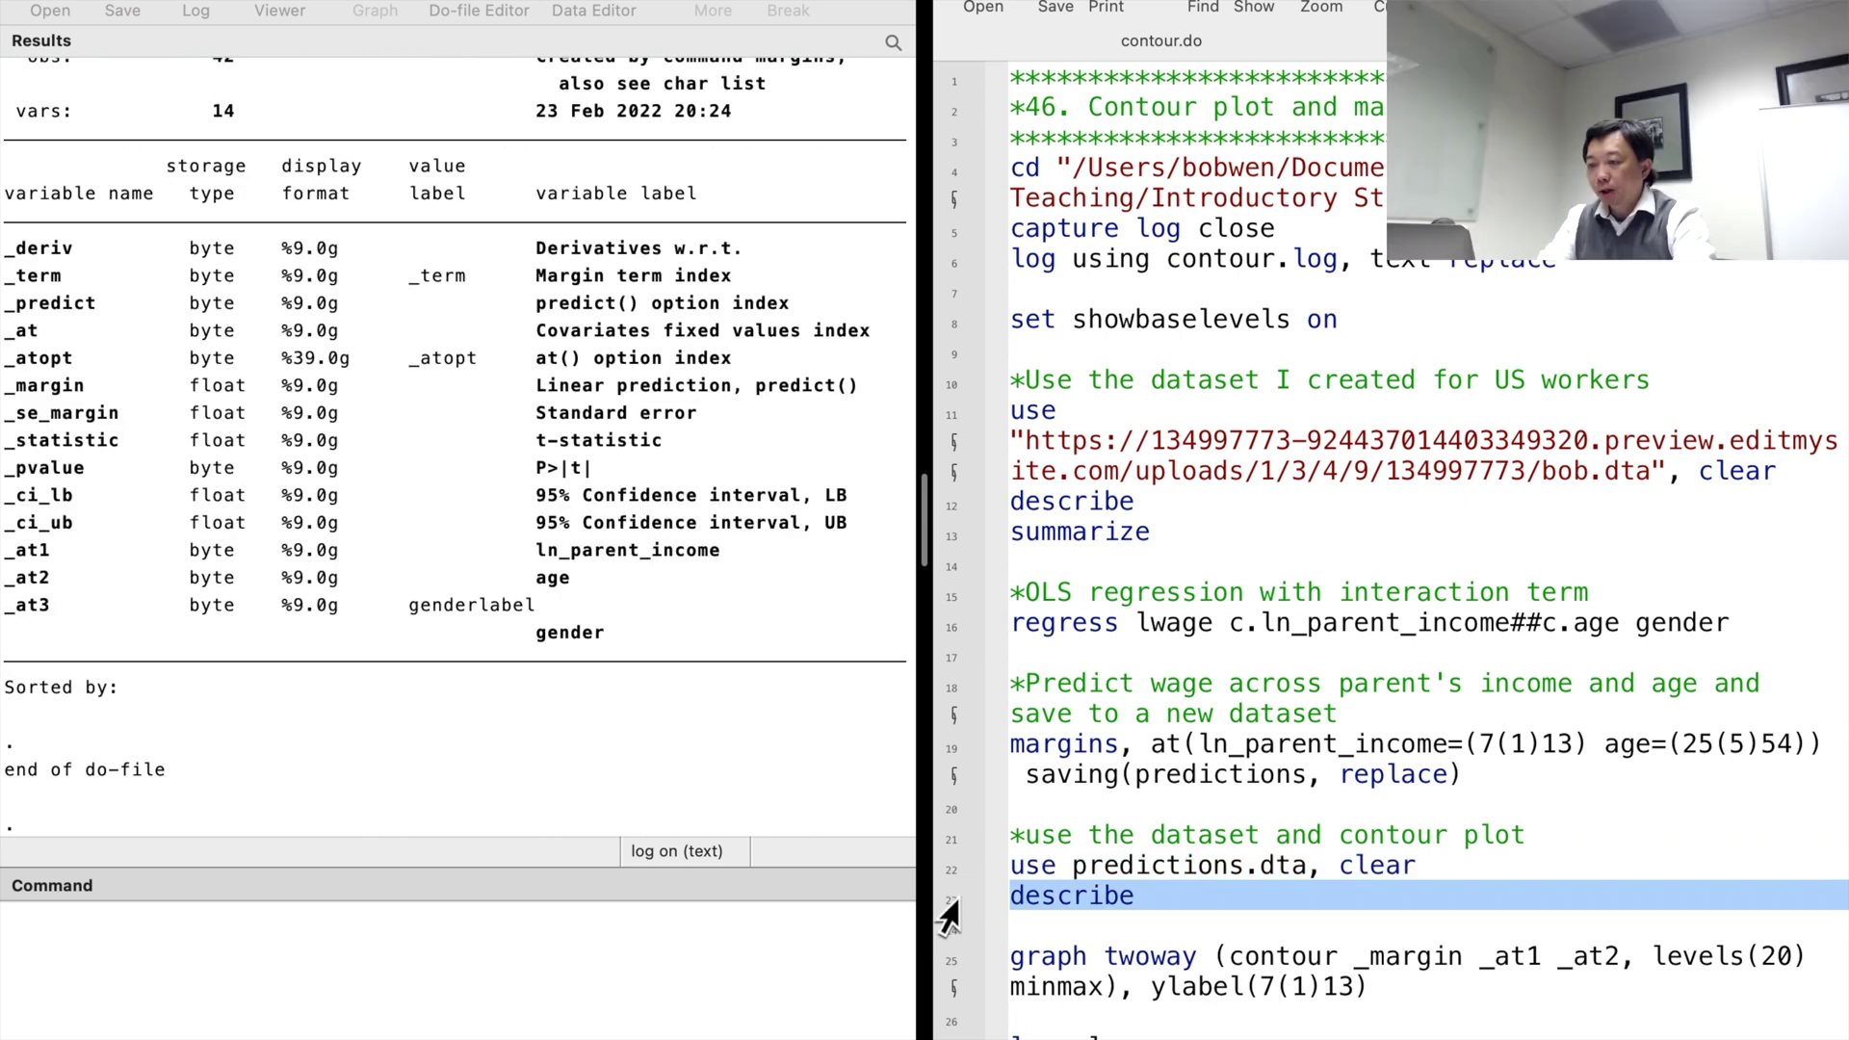
left_click(948, 965)
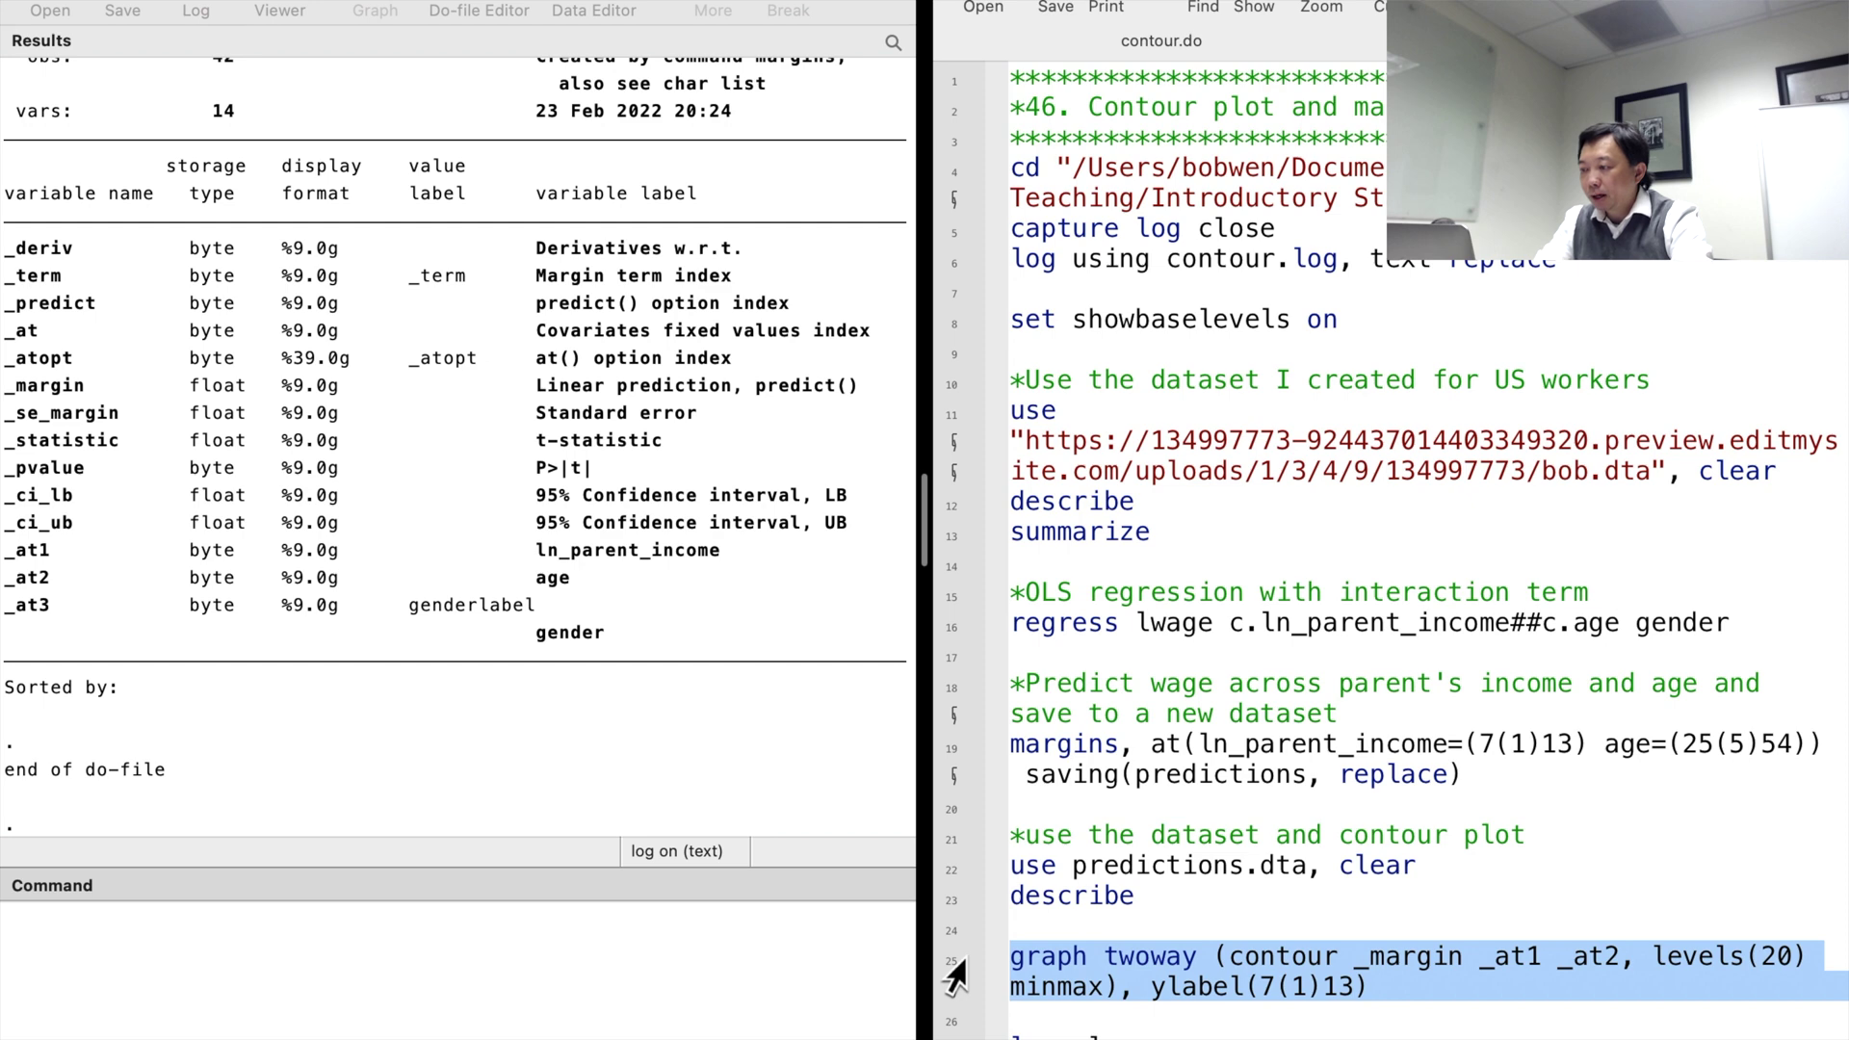
Step: Run graph twoway contour _margin _at1 _at2 with levels(20), minmax and ylabel(7(1)13)
key("shift+super+d")
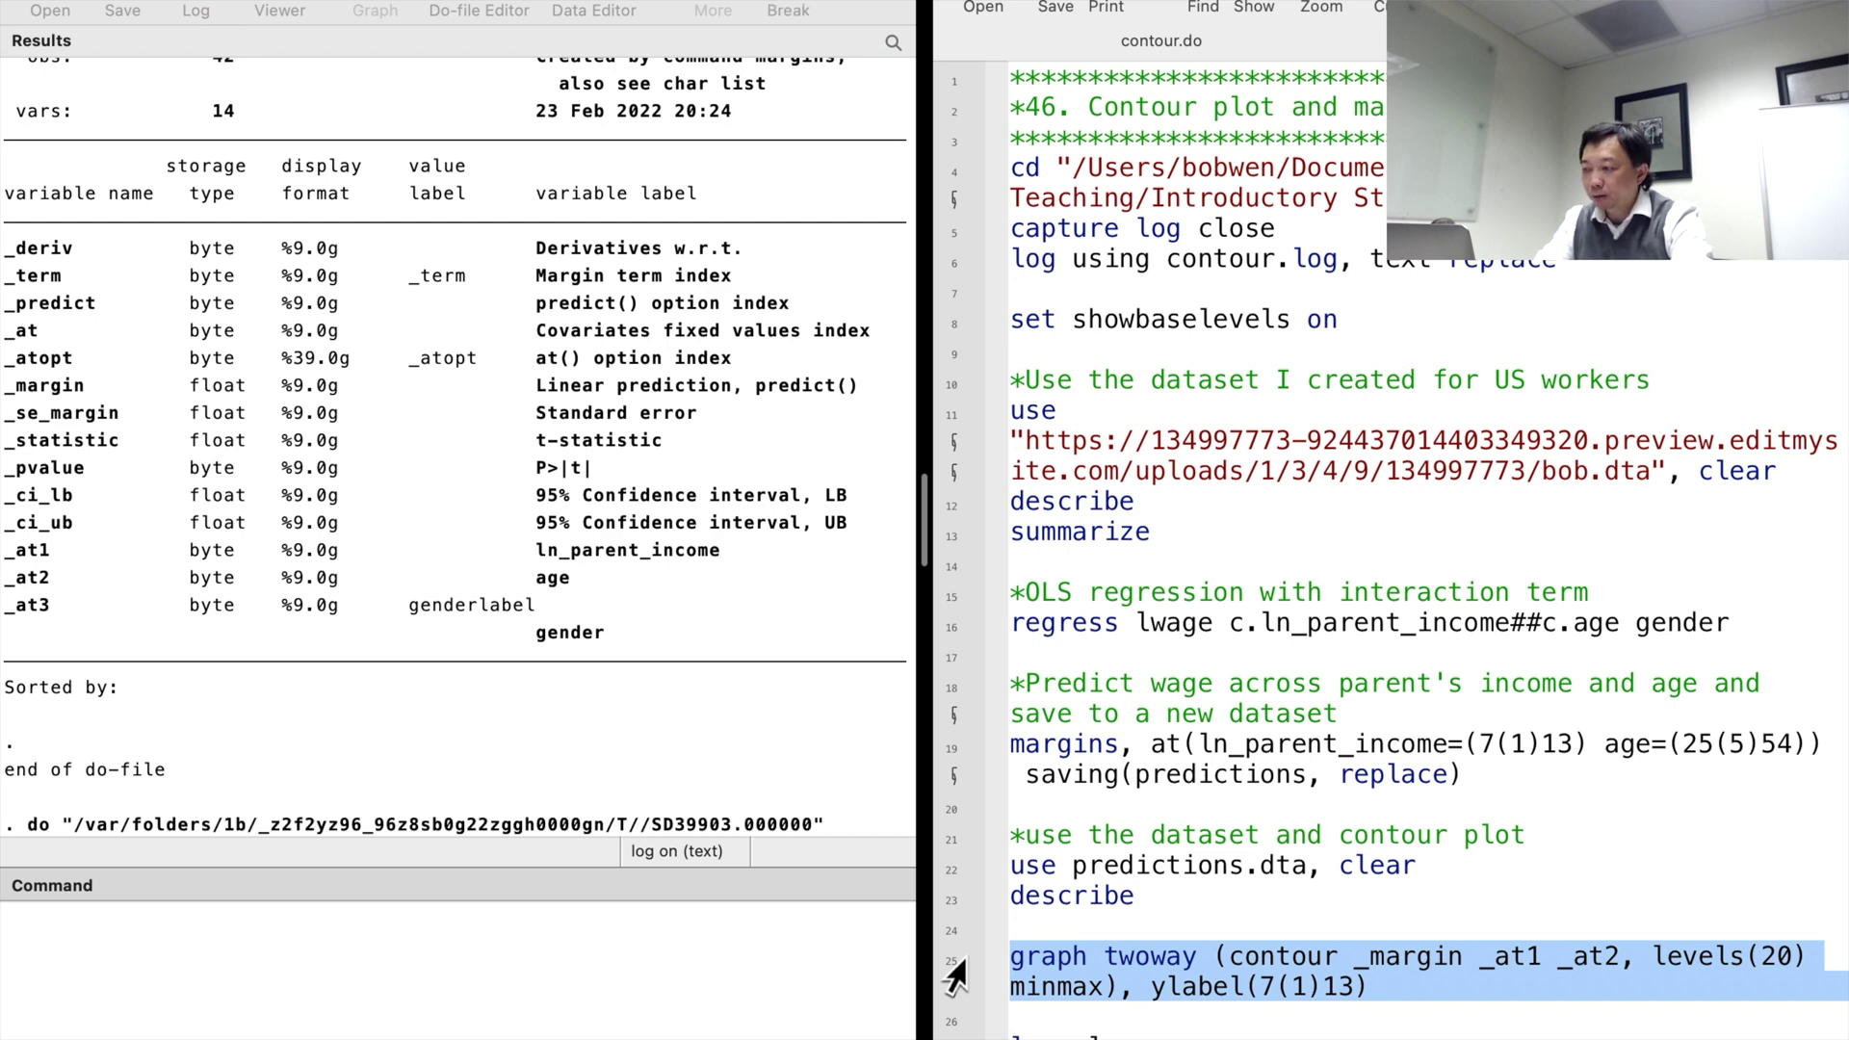